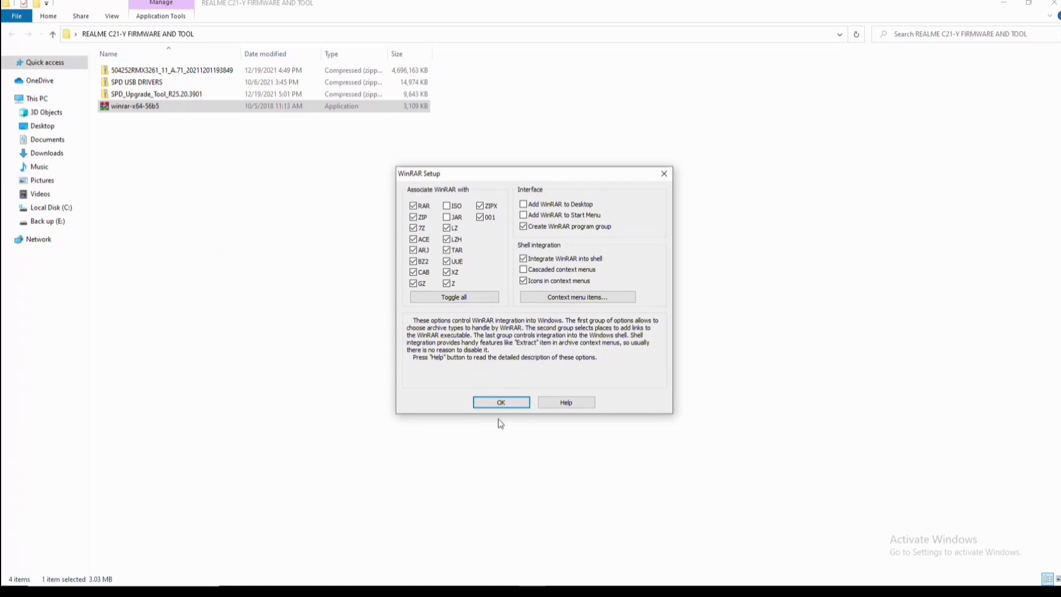
# Complete the WinRAR setup with the default file associations and close the WinRAR program group folder
pyautogui.click(502, 404)
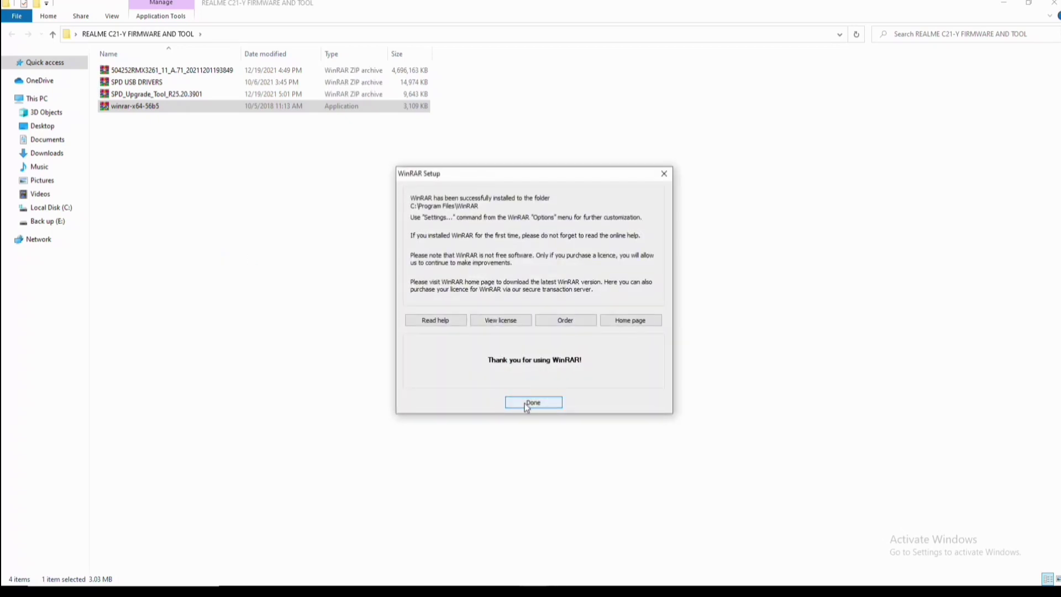
pyautogui.click(526, 404)
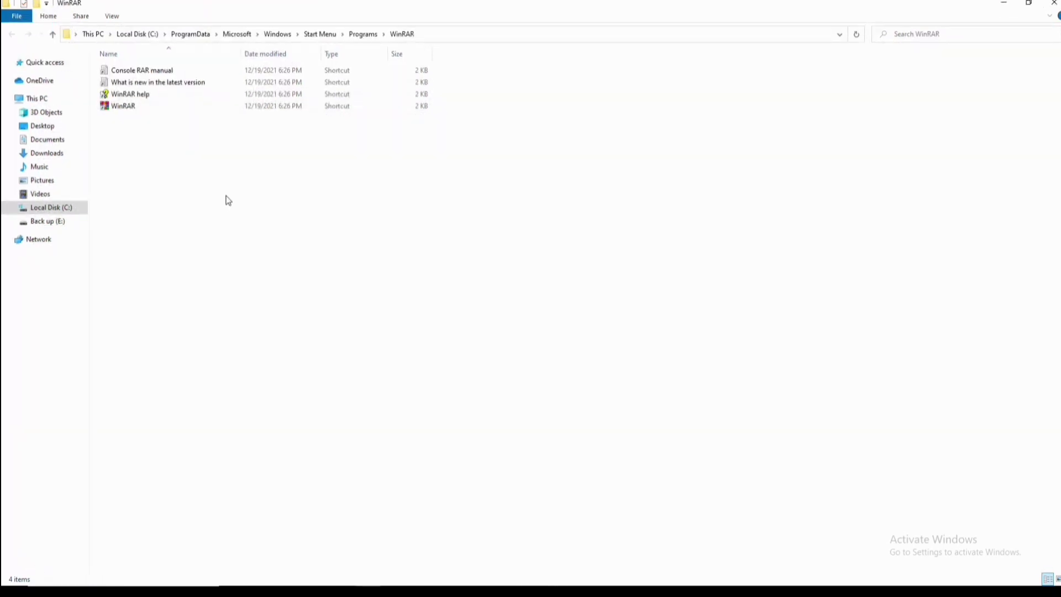
pyautogui.click(1055, 8)
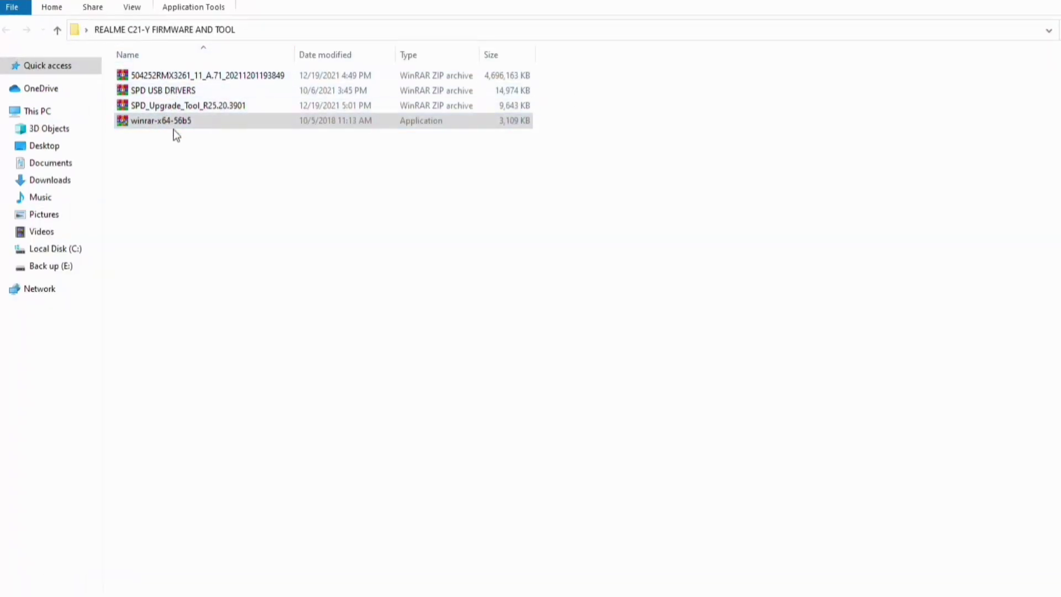
# Extract the SPD USB DRIVERS archive into its own folder beside the archive
pyautogui.click(192, 253)
pyautogui.click(160, 79)
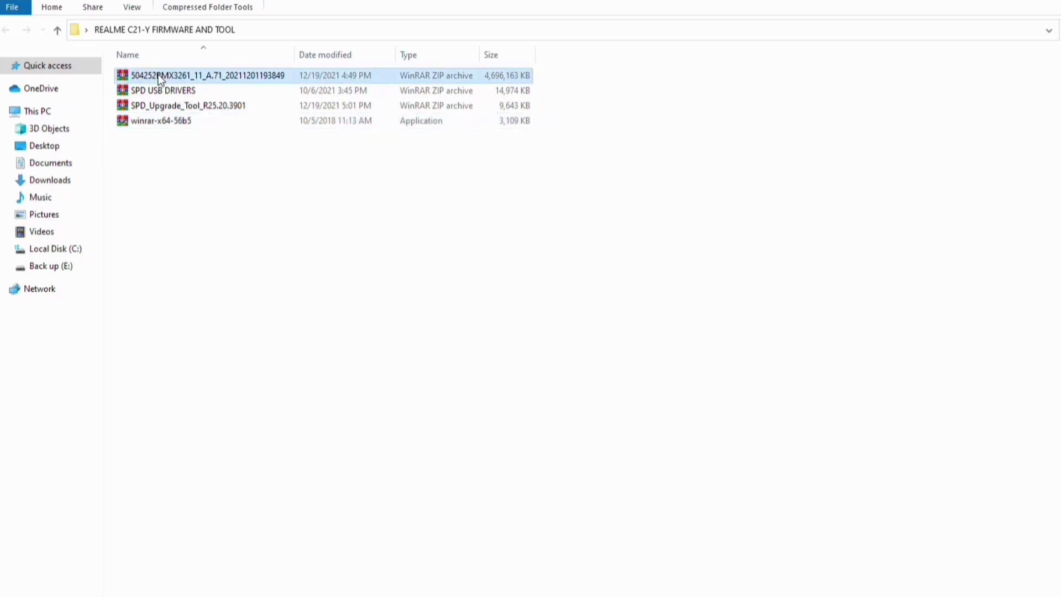
pyautogui.click(153, 94)
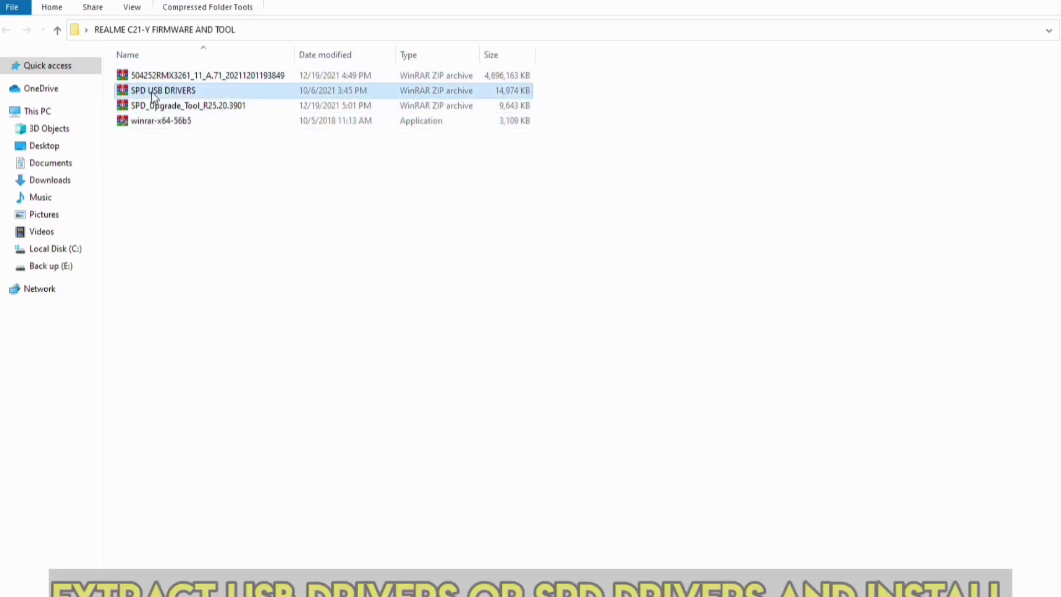
pyautogui.rightClick(154, 94)
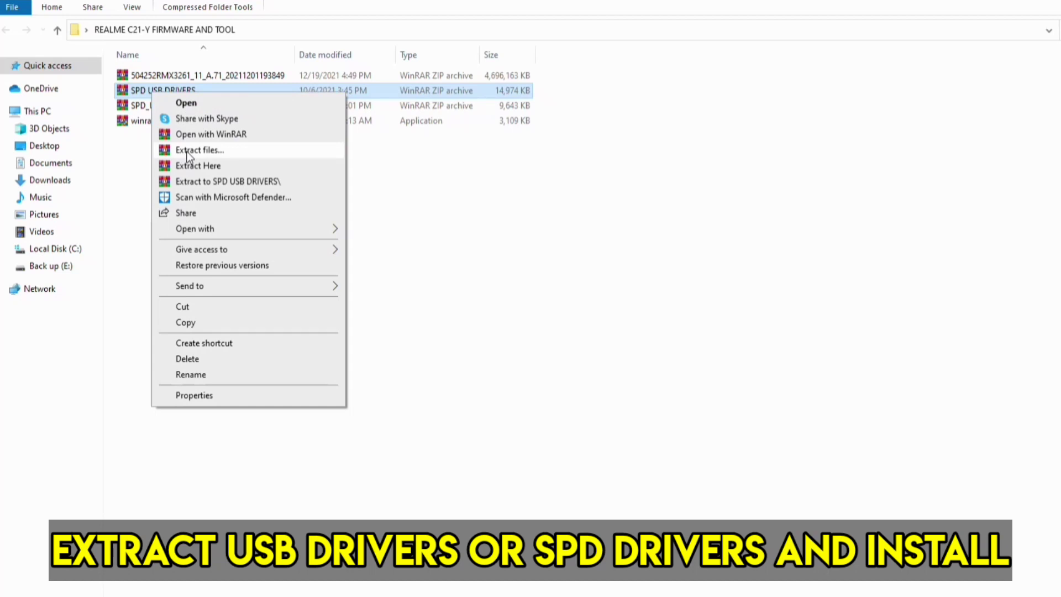
pyautogui.click(188, 150)
pyautogui.click(703, 505)
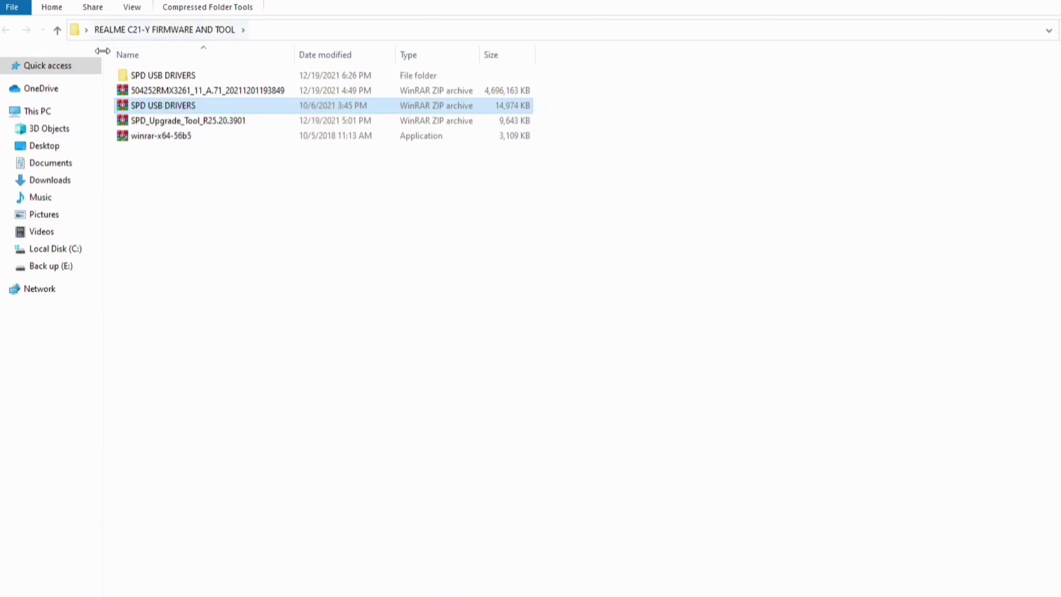
# Install the UNISOC drivers with DPInst64 from the DriversForWin10 folder inside the extracted SPD USB DRIVERS folder
pyautogui.doubleClick(156, 75)
pyautogui.doubleClick(155, 75)
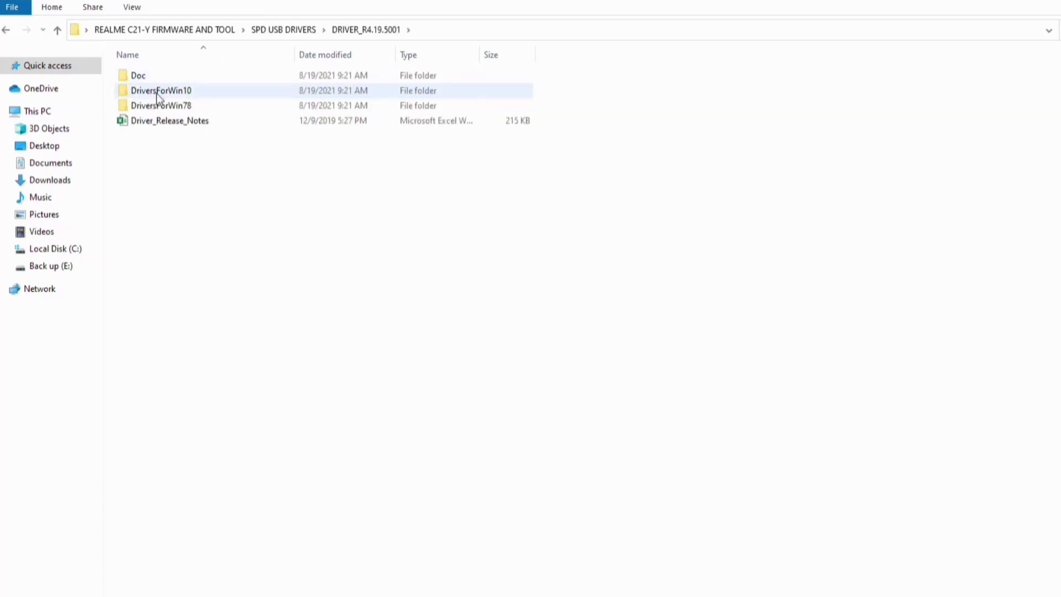
pyautogui.click(177, 91)
pyautogui.doubleClick(178, 91)
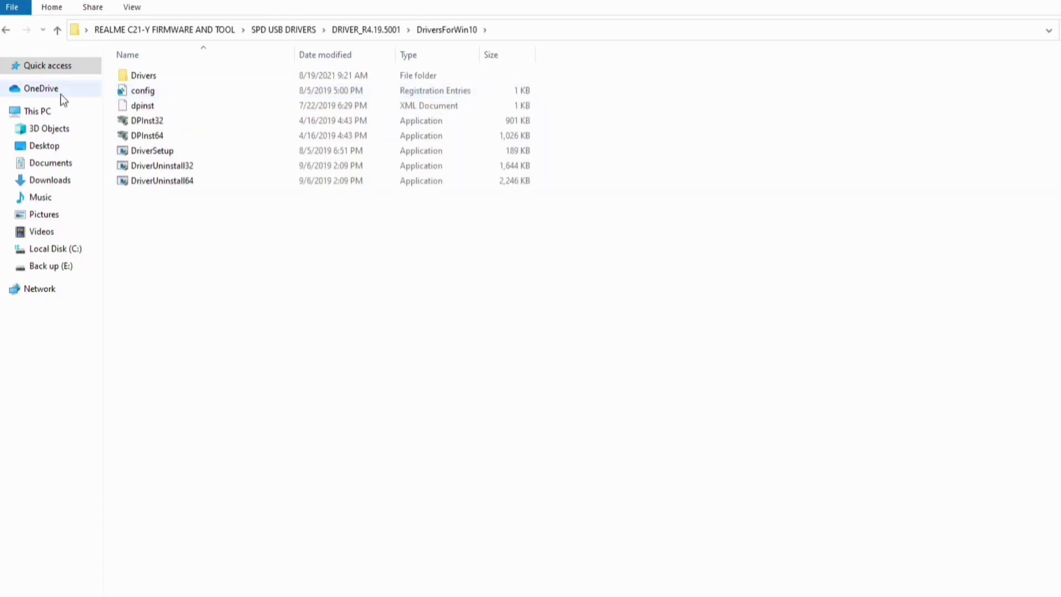
pyautogui.doubleClick(147, 136)
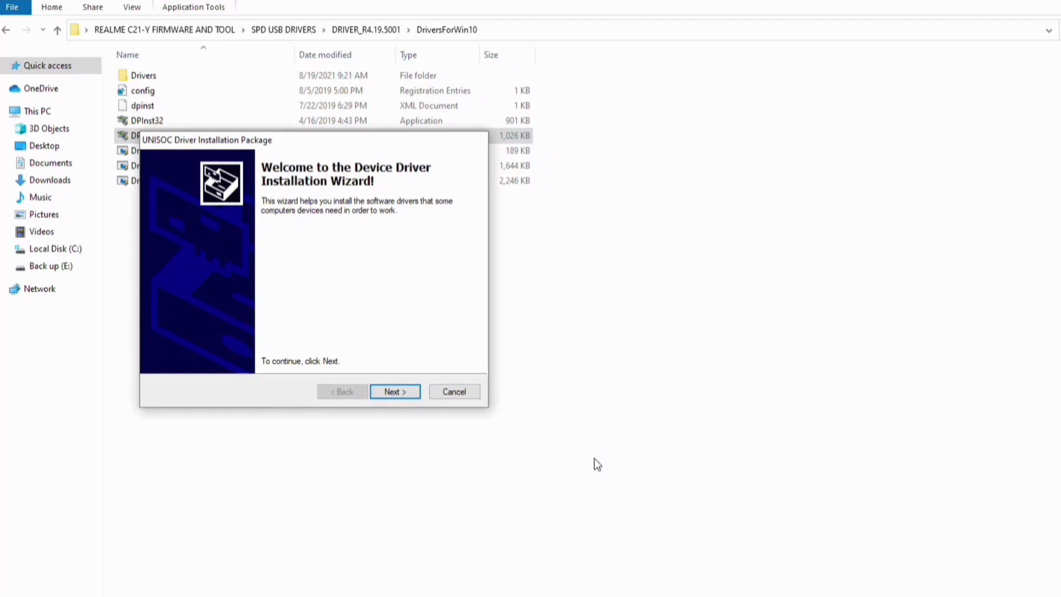
pyautogui.click(403, 395)
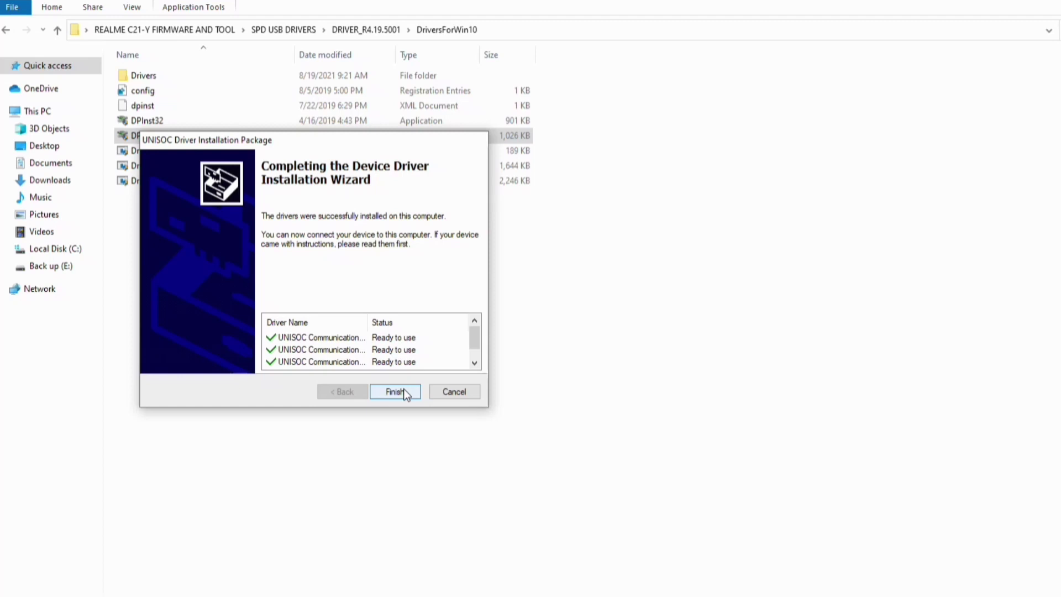
pyautogui.click(405, 390)
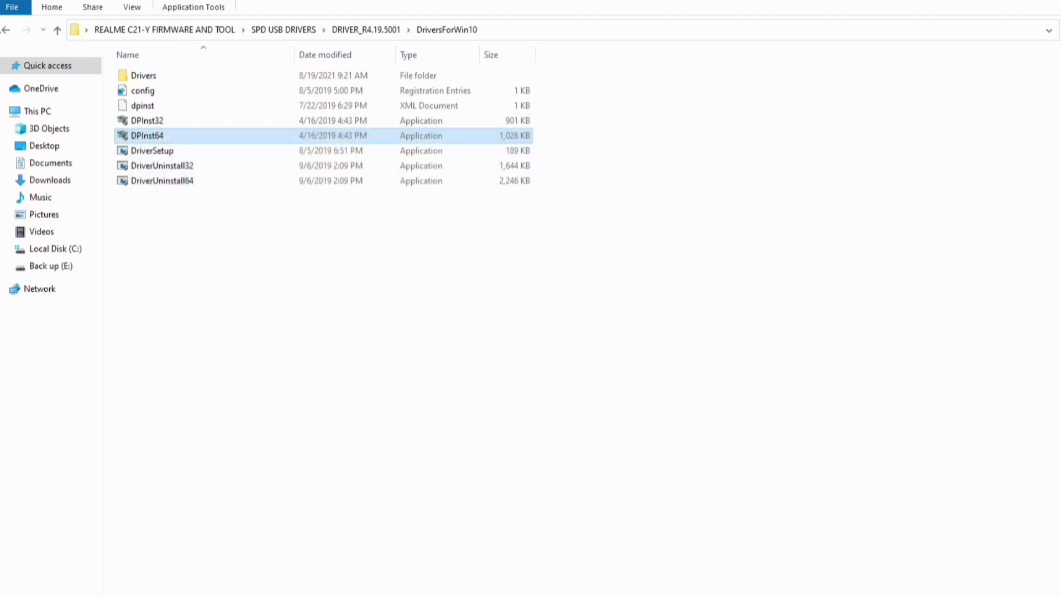
# Return to the REALME C21-Y FIRMWARE AND TOOL folder and extract the SPD_Upgrade_Tool_R25.20.3901 archive into its own folder
pyautogui.click(6, 30)
pyautogui.click(6, 31)
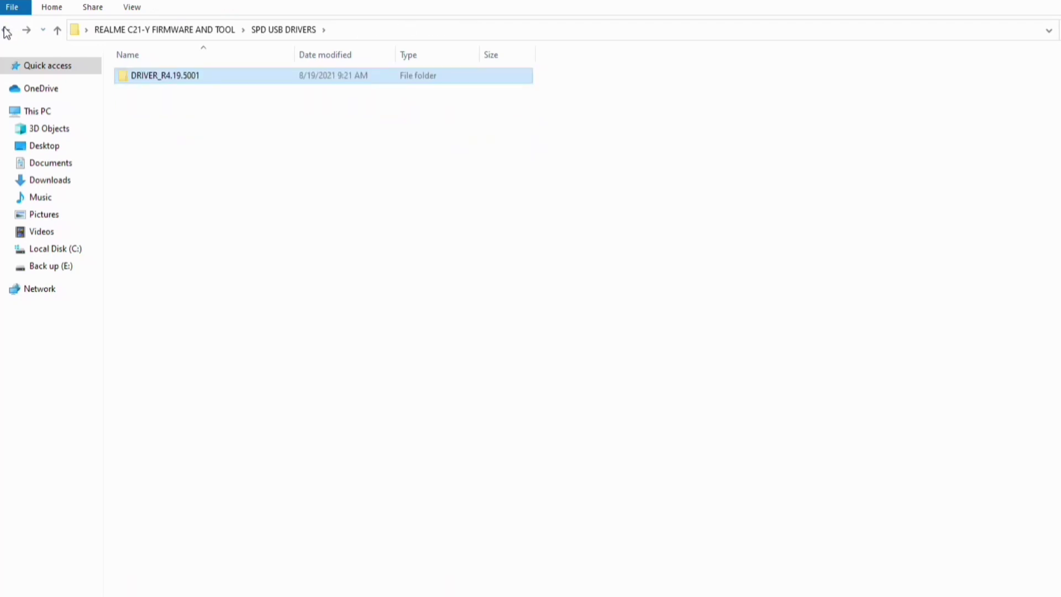
pyautogui.click(6, 31)
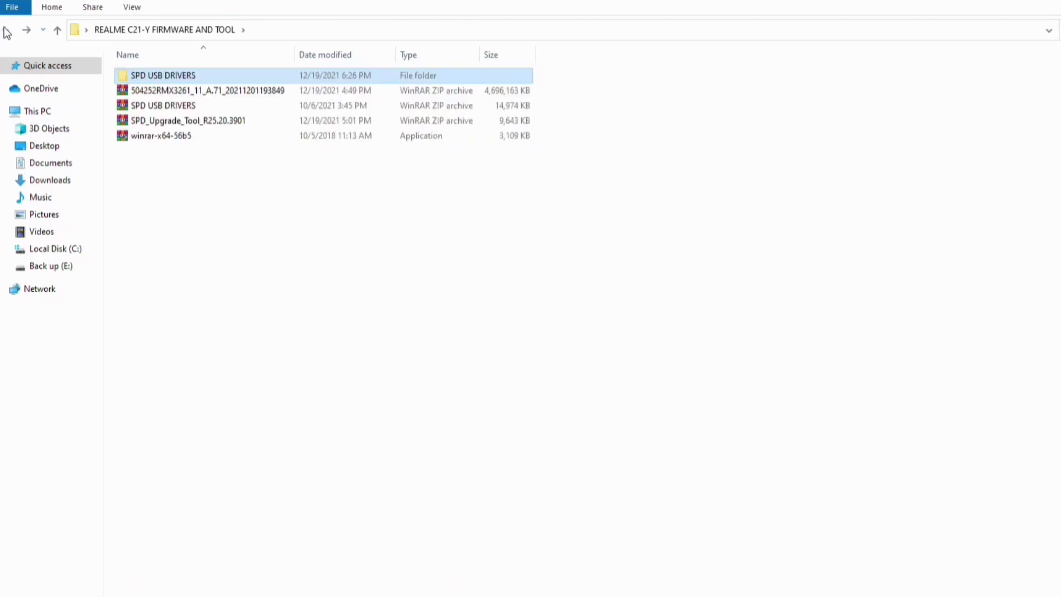
pyautogui.click(224, 219)
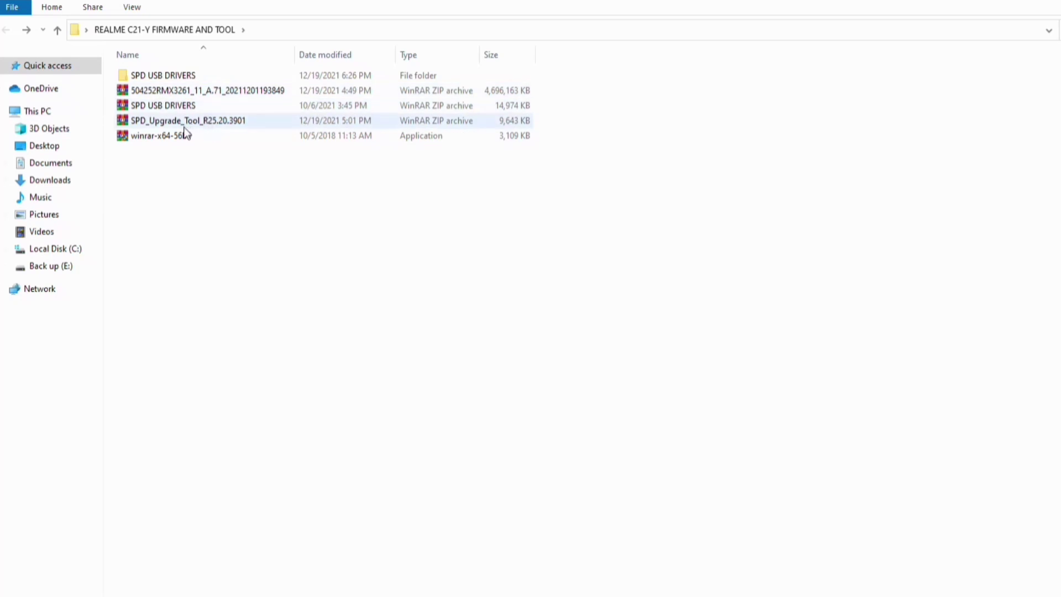
pyautogui.click(188, 123)
pyautogui.rightClick(186, 122)
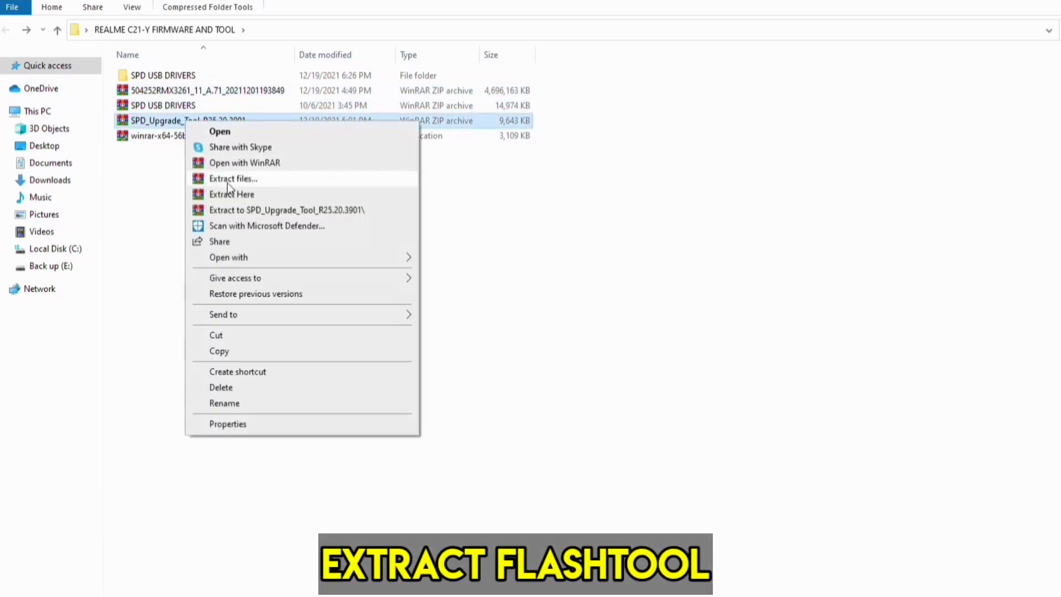
pyautogui.click(228, 182)
pyautogui.click(702, 508)
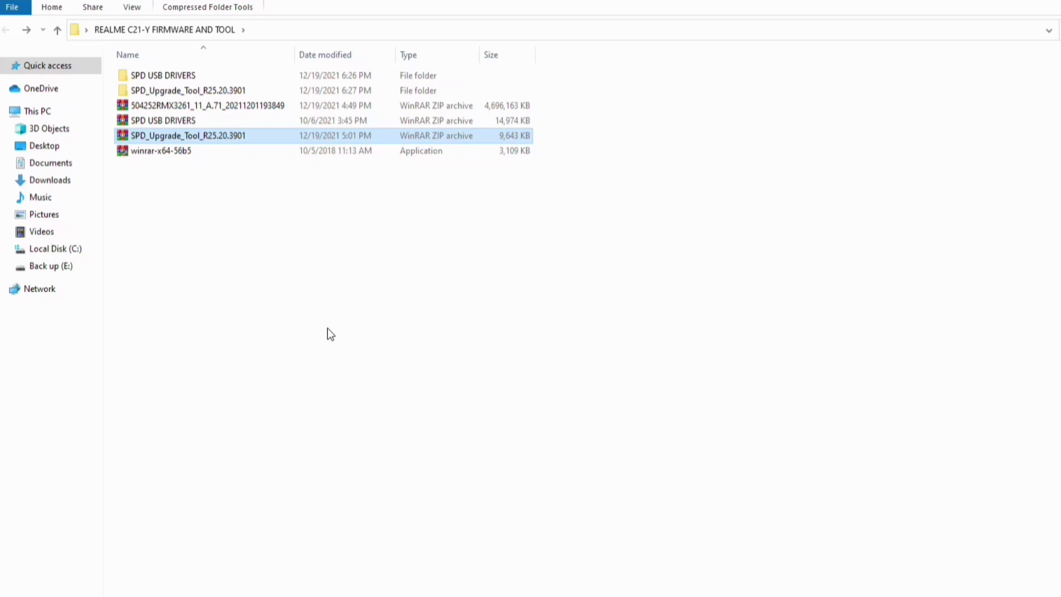
pyautogui.click(167, 106)
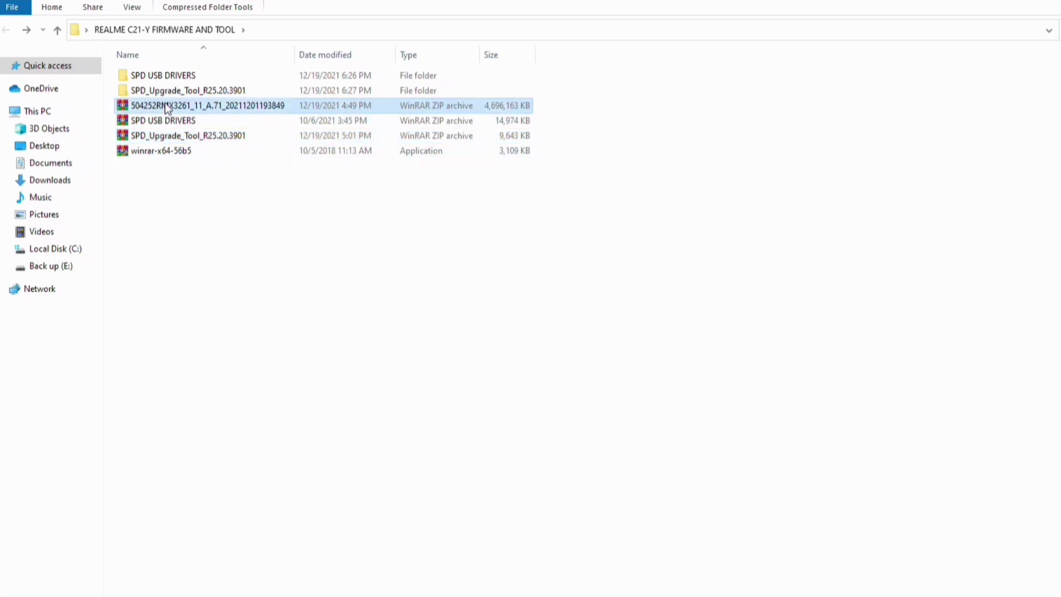
pyautogui.rightClick(167, 106)
pyautogui.click(201, 161)
pyautogui.click(695, 506)
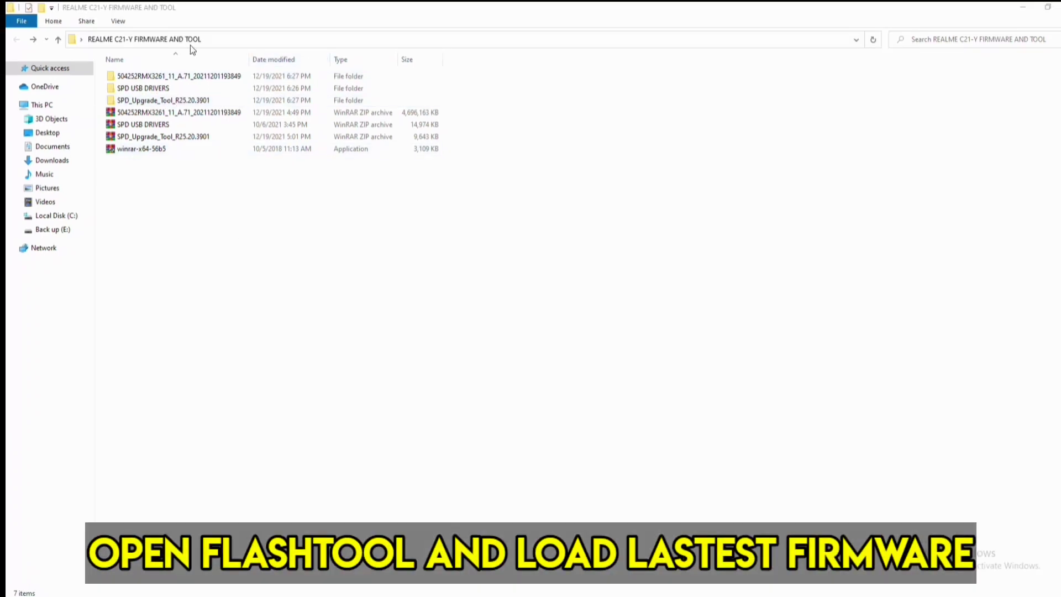
# Check the contents of the extracted firmware's software folder, then return to the REALME C21-Y FIRMWARE AND TOOL folder
pyautogui.doubleClick(124, 77)
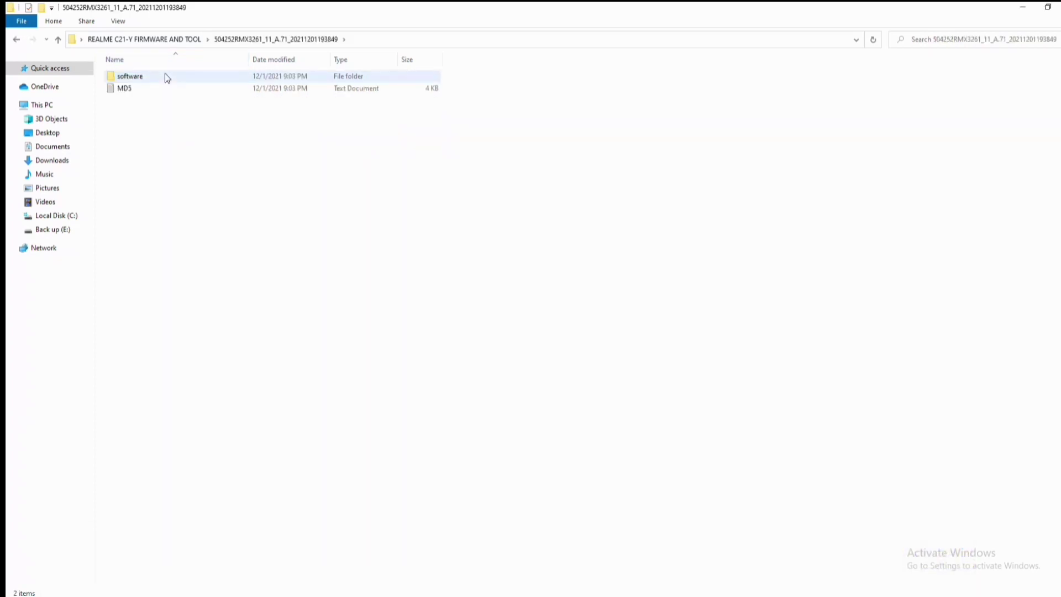
pyautogui.click(157, 75)
pyautogui.doubleClick(157, 76)
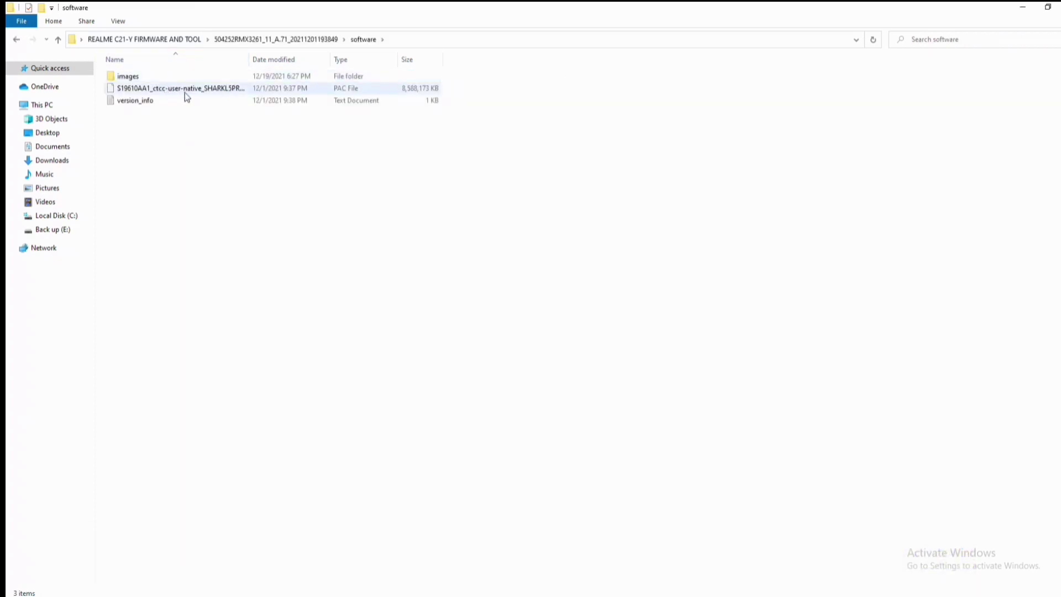
pyautogui.click(18, 40)
pyautogui.click(19, 40)
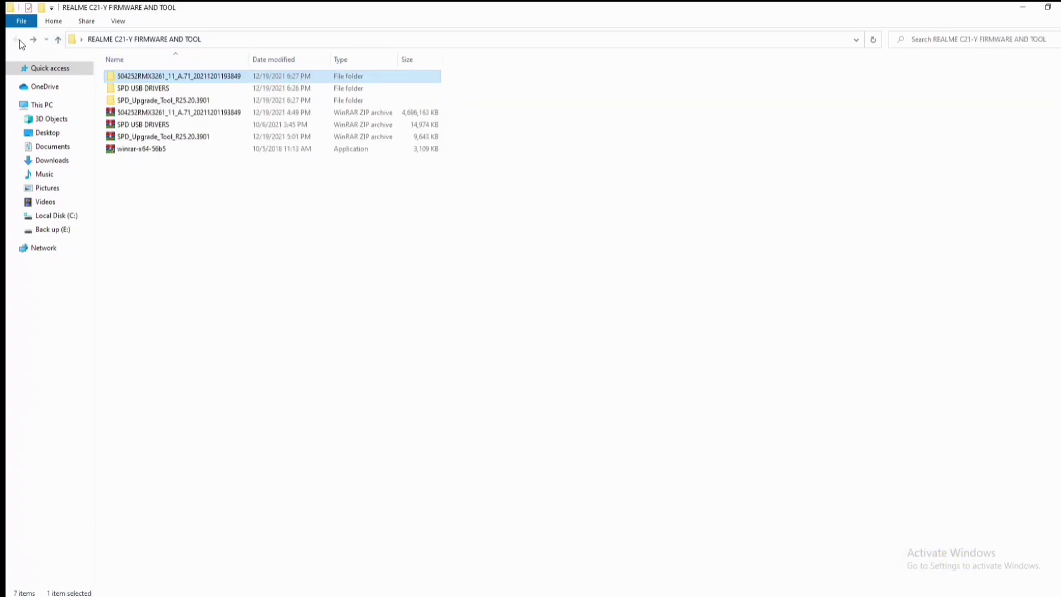
# Launch the UpgradeDownload application from the inner SPD_Upgrade_Tool_R25.20.3901 folder
pyautogui.doubleClick(153, 102)
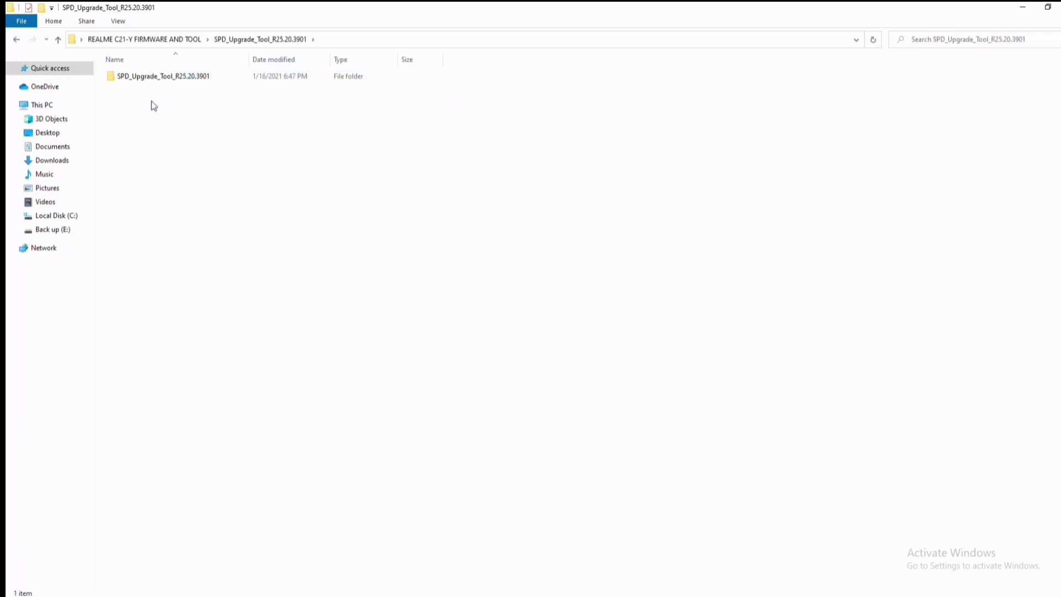
pyautogui.doubleClick(165, 82)
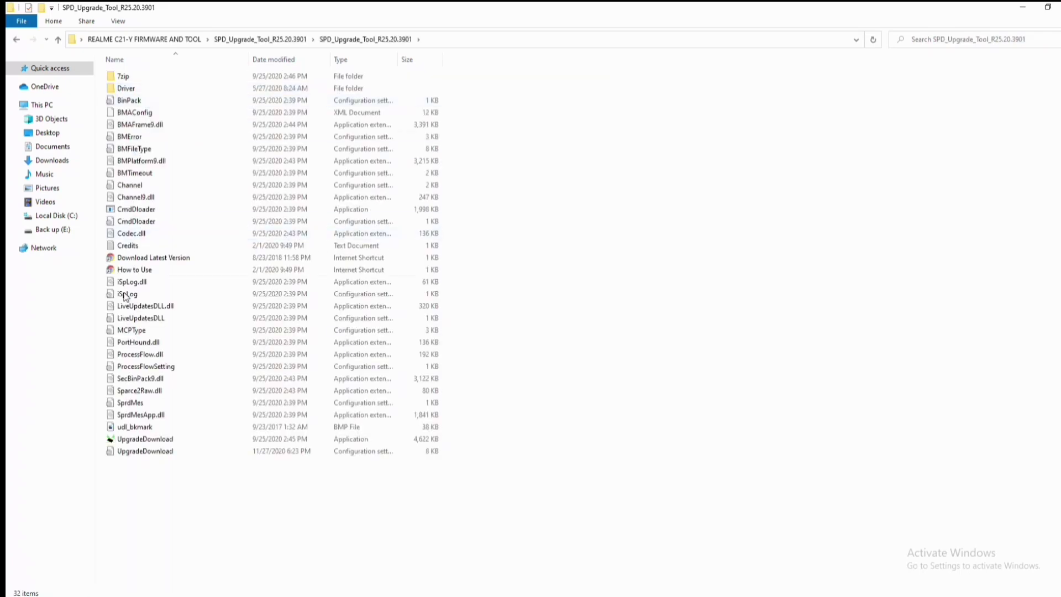
pyautogui.doubleClick(164, 439)
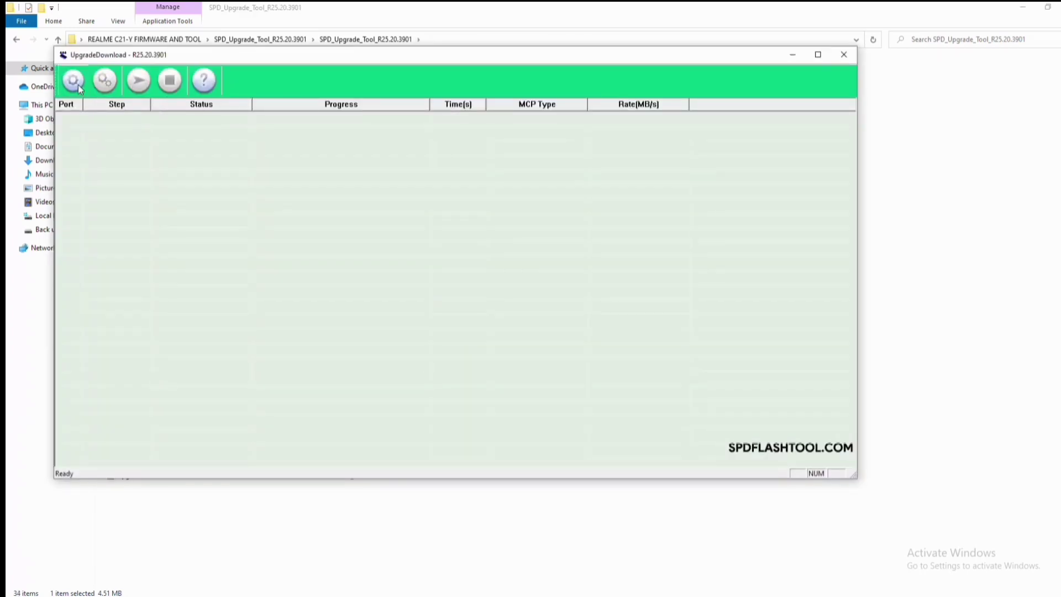
pyautogui.click(77, 86)
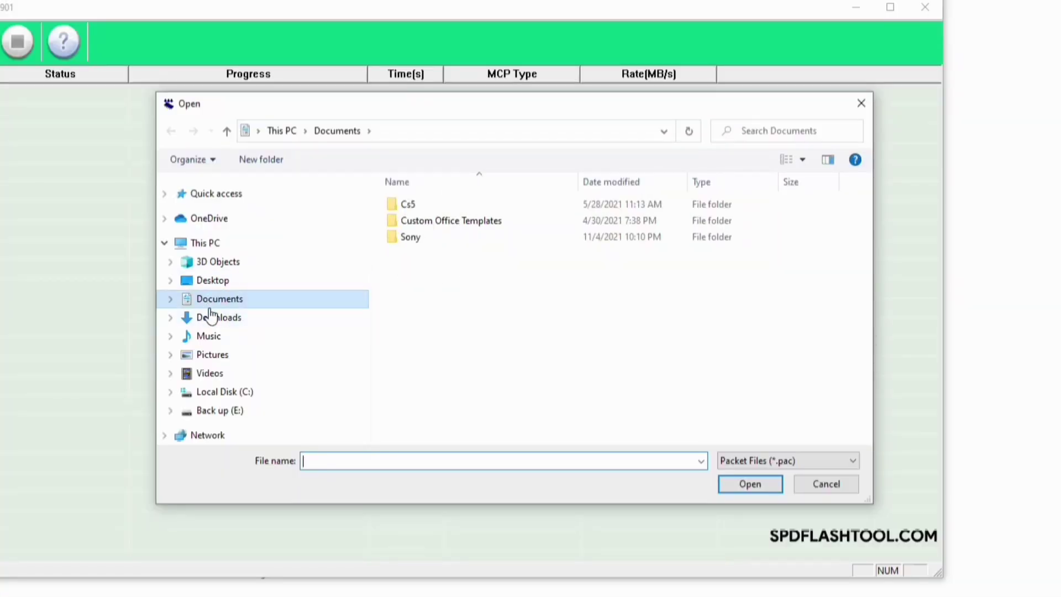
pyautogui.click(213, 319)
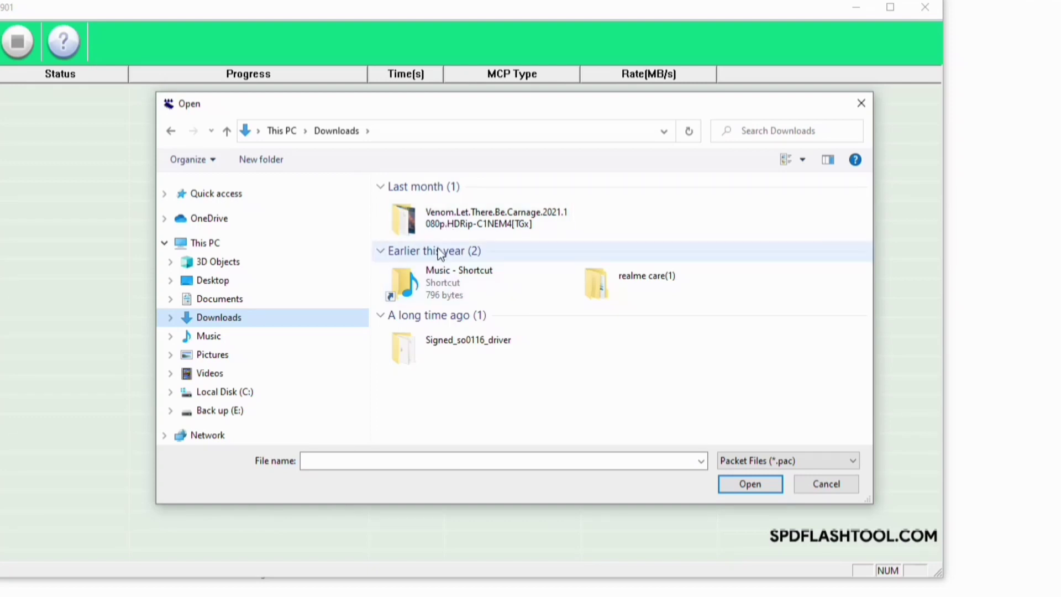
pyautogui.click(217, 283)
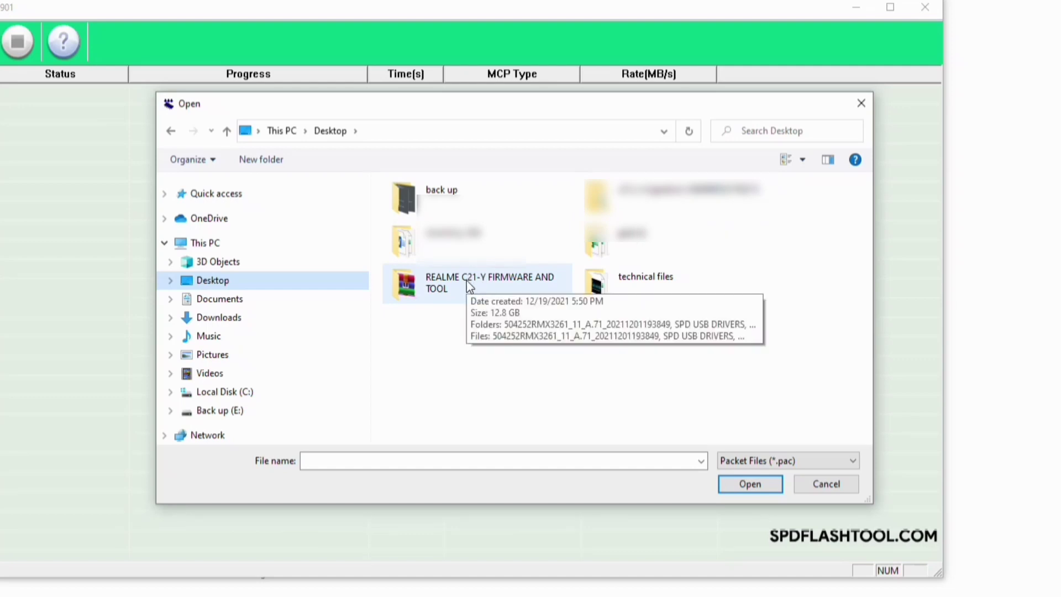
pyautogui.doubleClick(467, 281)
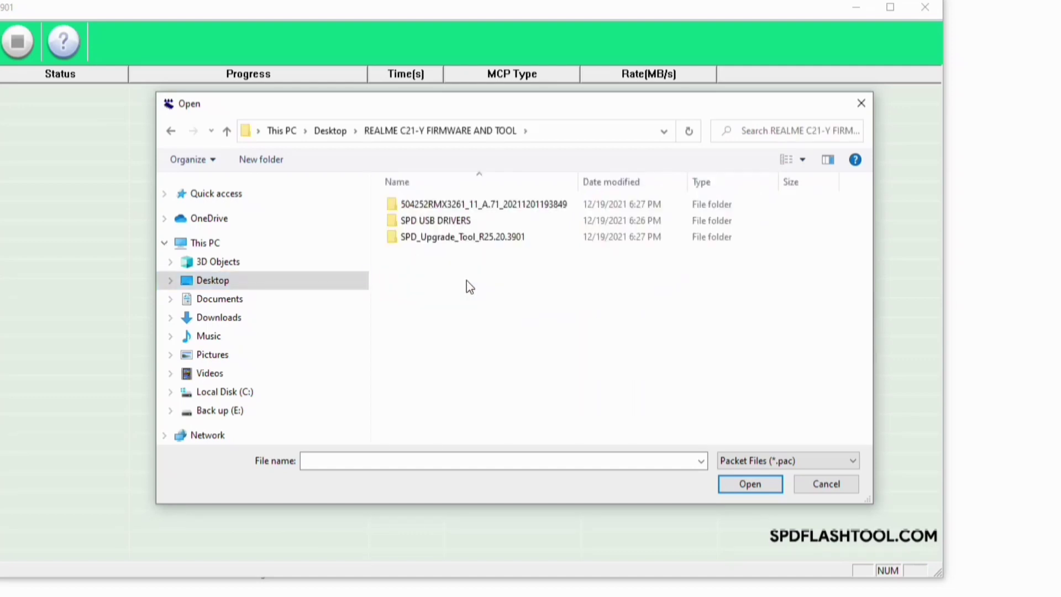
pyautogui.doubleClick(476, 205)
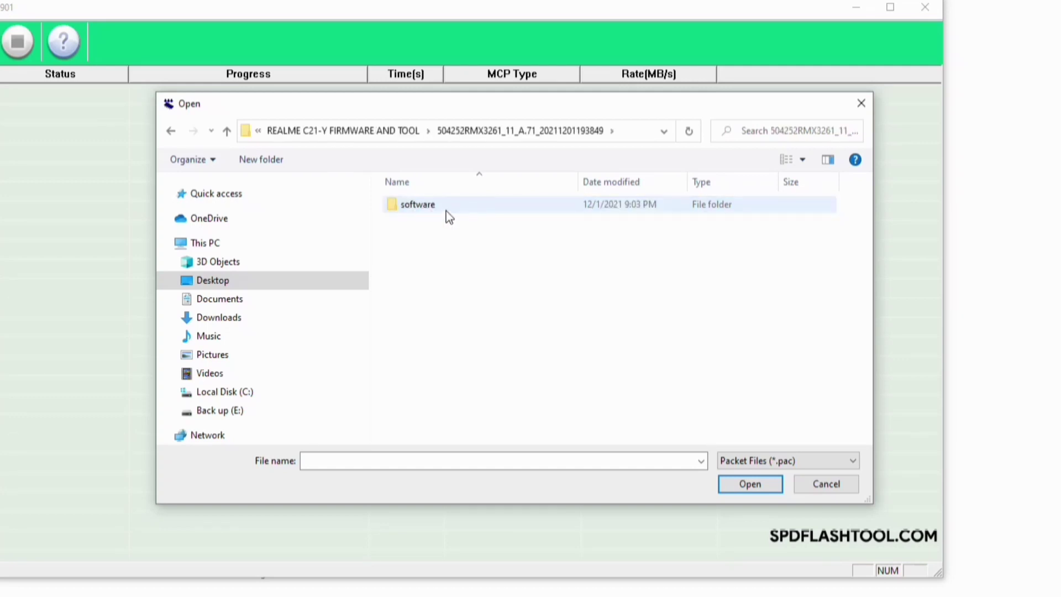
pyautogui.doubleClick(449, 206)
pyautogui.doubleClick(442, 221)
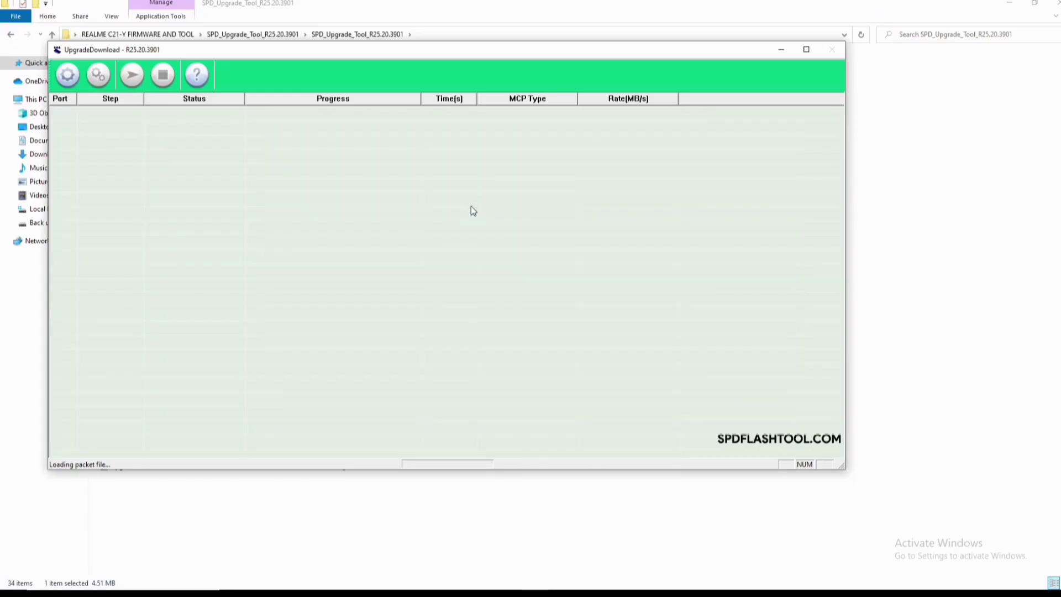